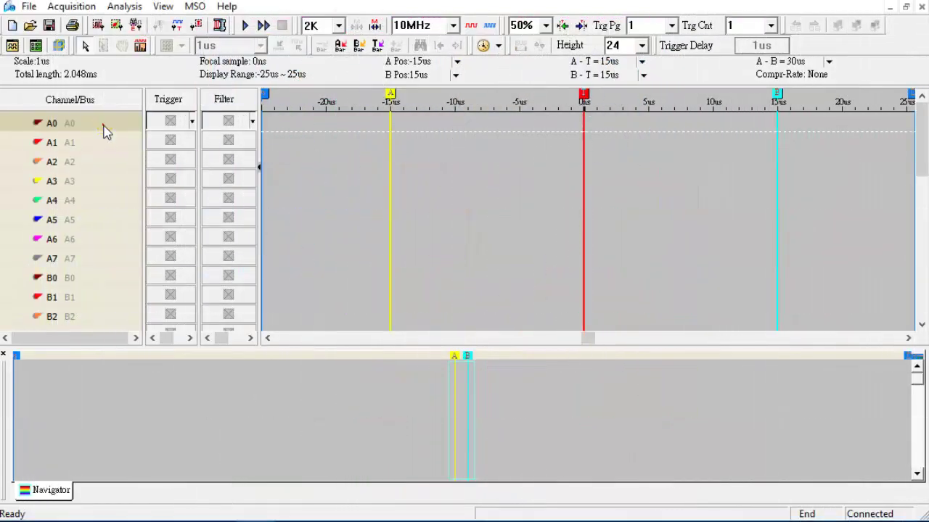
Group channels A0–A6 into Bus1
{"action": "left_click", "coordinate": [103, 125]}
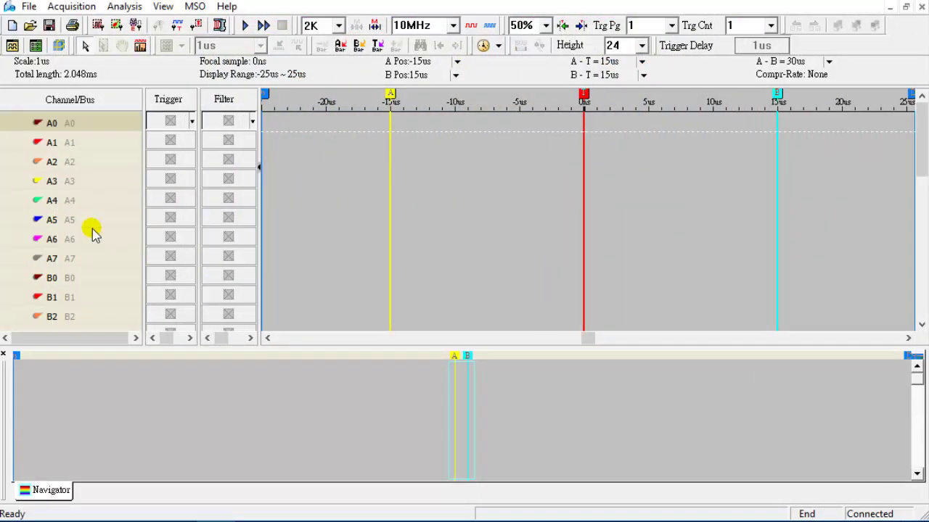
{"action": "left_click", "coordinate": [93, 246], "text": "shift"}
{"action": "right_click", "coordinate": [93, 245]}
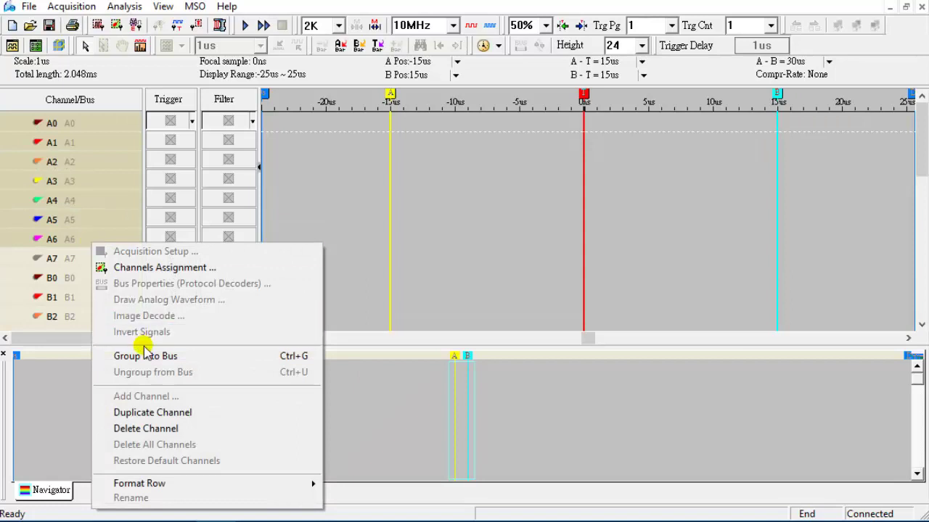
{"action": "left_click", "coordinate": [124, 355]}
Group channels A7 and B0 into Bus2
{"action": "left_click", "coordinate": [103, 273]}
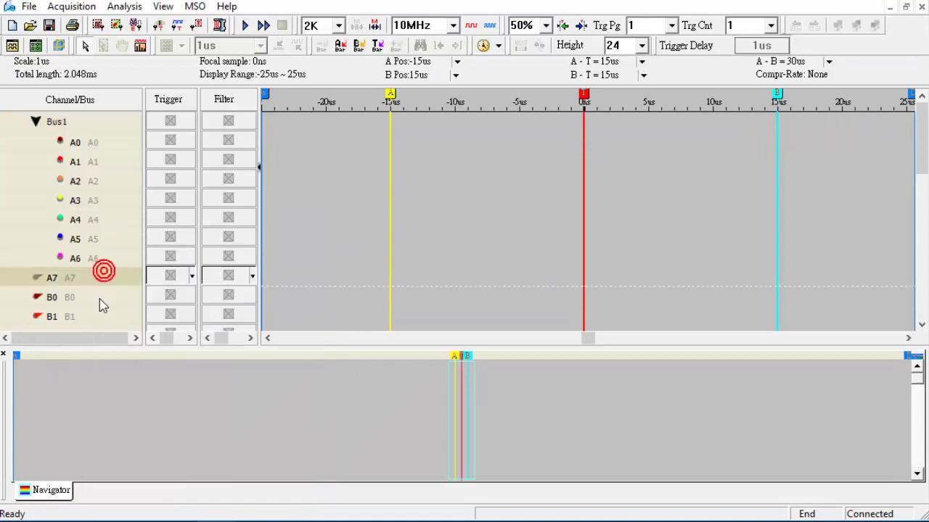
{"action": "left_click", "coordinate": [99, 299], "text": "shift"}
{"action": "right_click", "coordinate": [99, 300]}
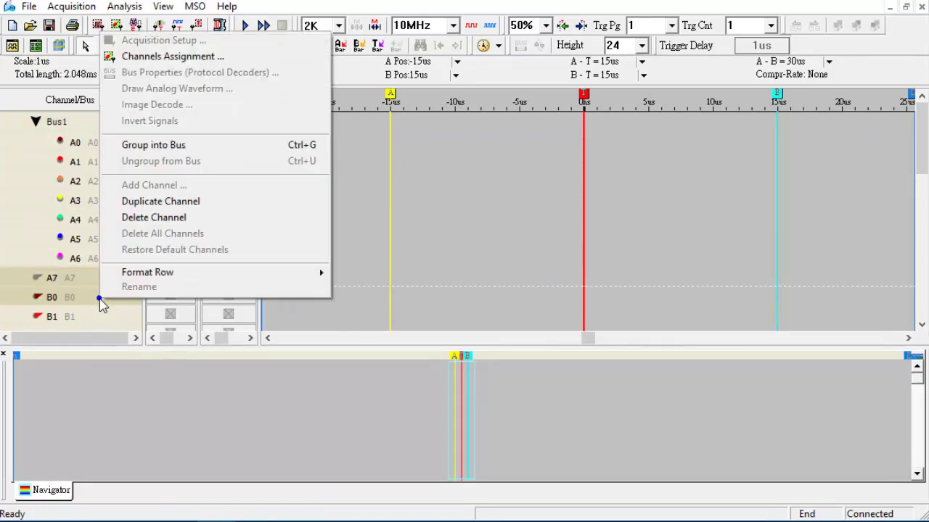
{"action": "left_click", "coordinate": [155, 144]}
{"action": "left_click", "coordinate": [91, 126]}
{"action": "right_click", "coordinate": [88, 121]}
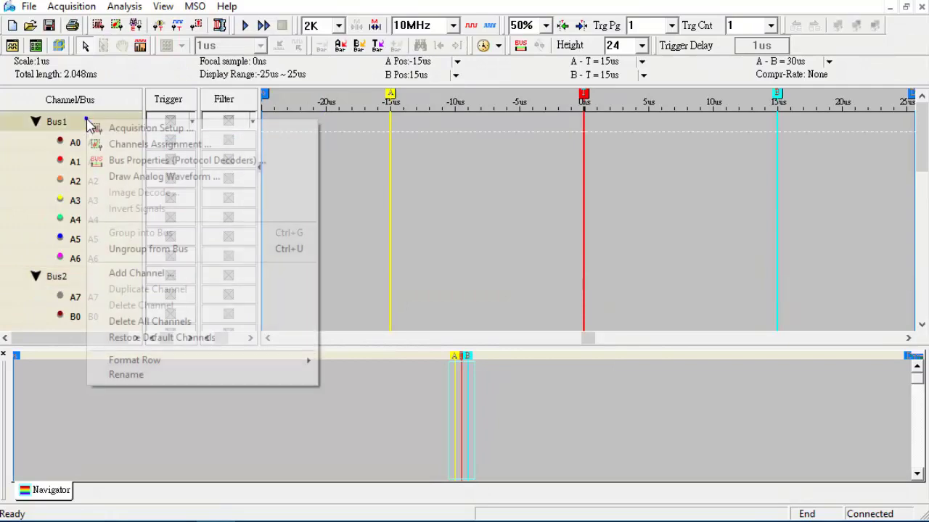
Set Bus1's protocol decoder to LCD1602, accepting the DB[4]–DB[7], RS, R/W, E pin assignment
{"action": "left_click", "coordinate": [173, 166]}
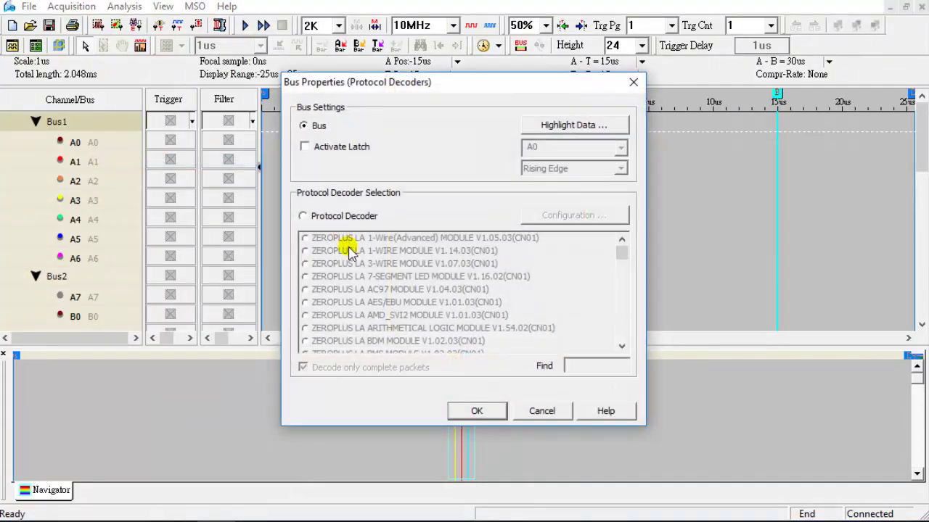
{"action": "left_click", "coordinate": [340, 216]}
{"action": "left_click", "coordinate": [573, 365]}
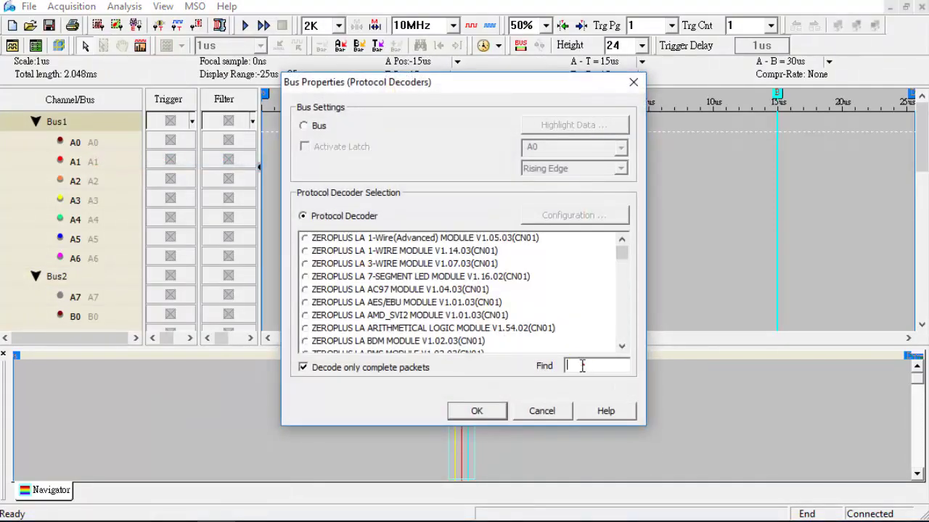
{"action": "type", "text": "lcd"}
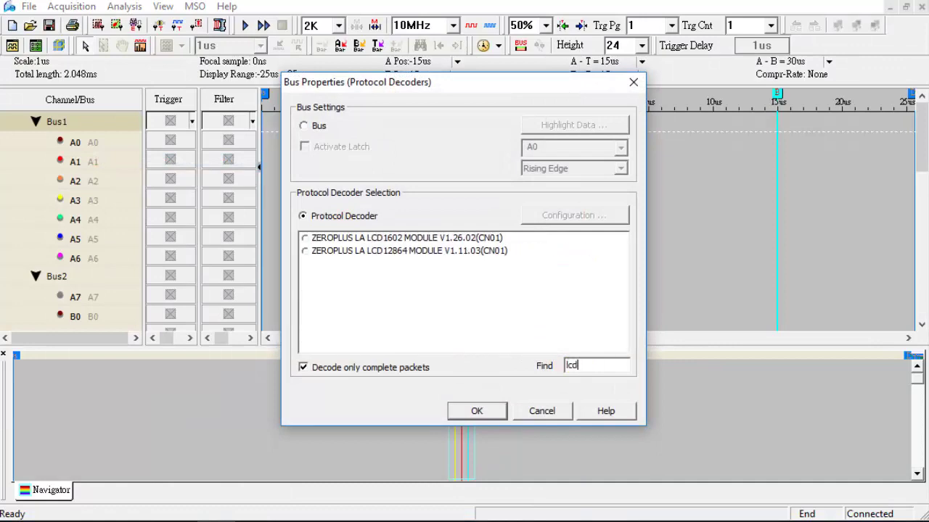
{"action": "left_click", "coordinate": [390, 239]}
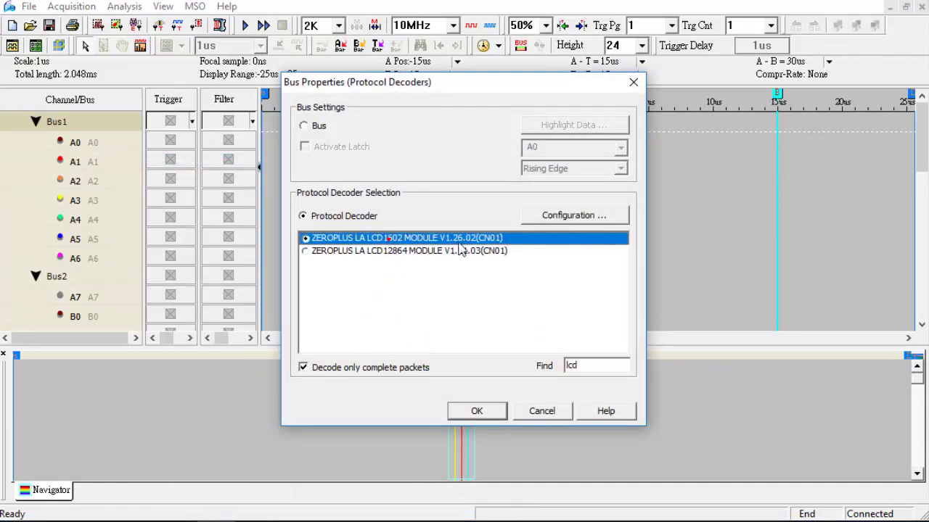
{"action": "left_click", "coordinate": [557, 218]}
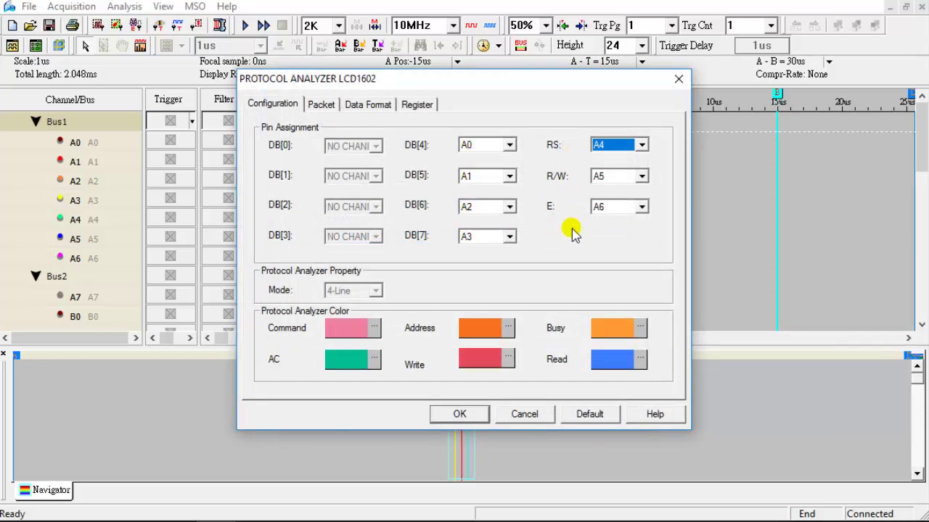
{"action": "left_click", "coordinate": [460, 414]}
{"action": "left_click", "coordinate": [475, 411]}
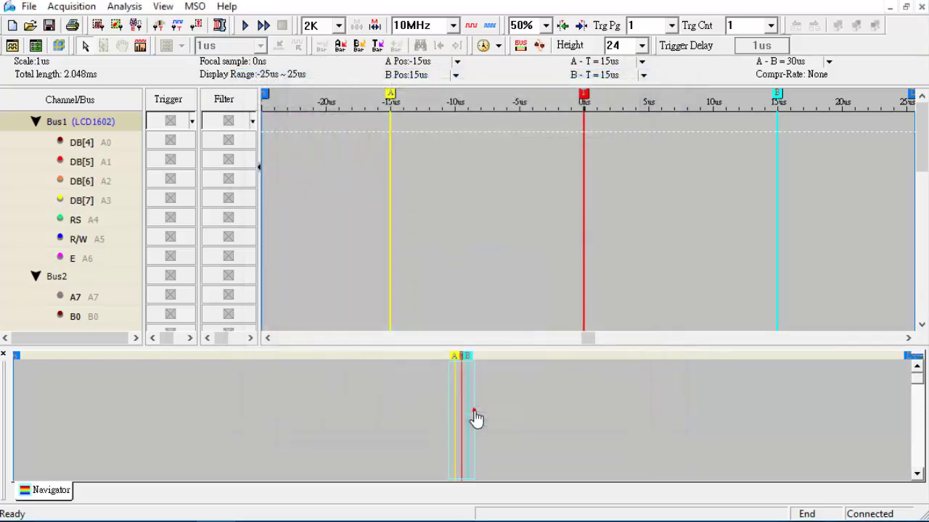
Assign the I2C MODULE V2.08.04 decoder to Bus2, with analysis continuing past NACKs
{"action": "left_click", "coordinate": [109, 277]}
{"action": "right_click", "coordinate": [108, 277]}
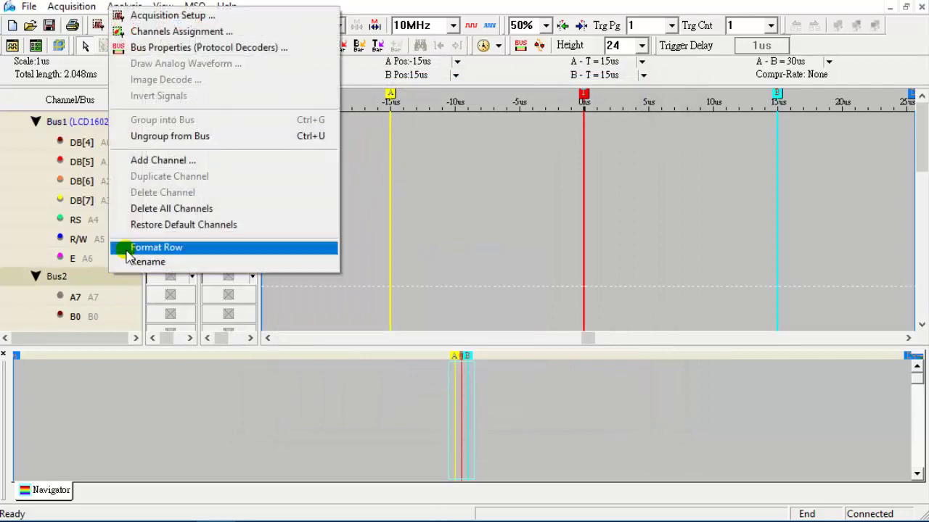
{"action": "left_click", "coordinate": [163, 48]}
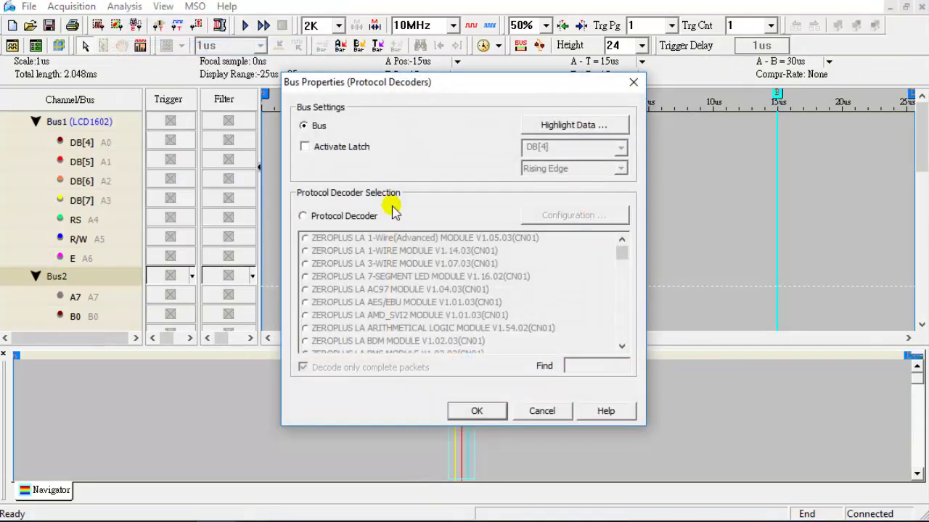
{"action": "left_click", "coordinate": [365, 216]}
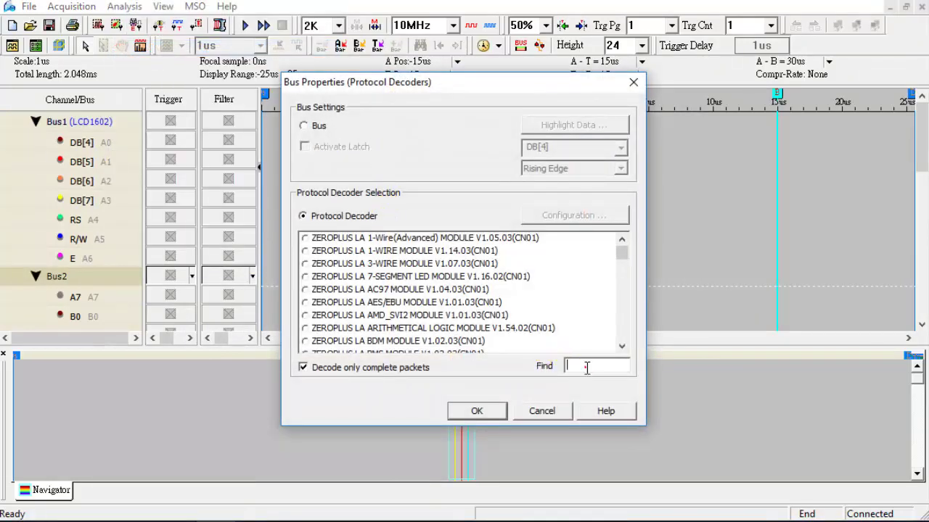
{"action": "type", "text": "i2c"}
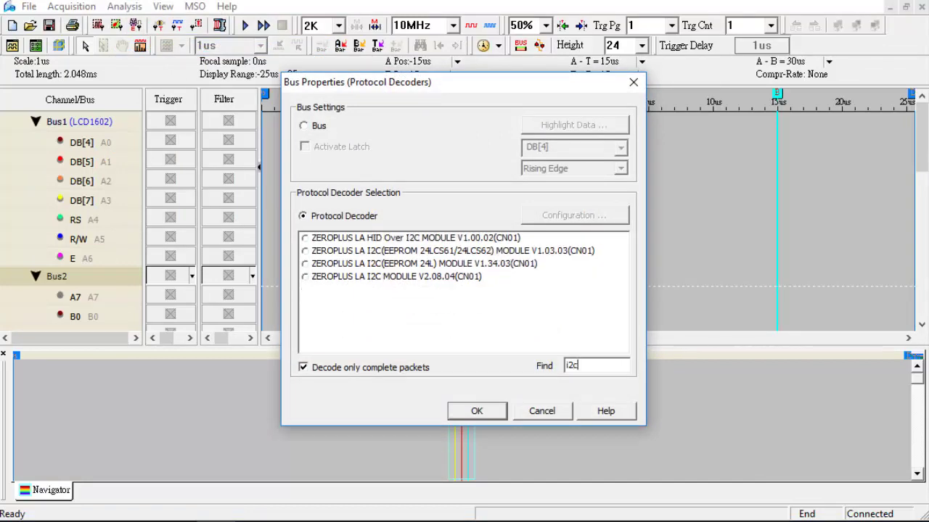
{"action": "left_click", "coordinate": [457, 277]}
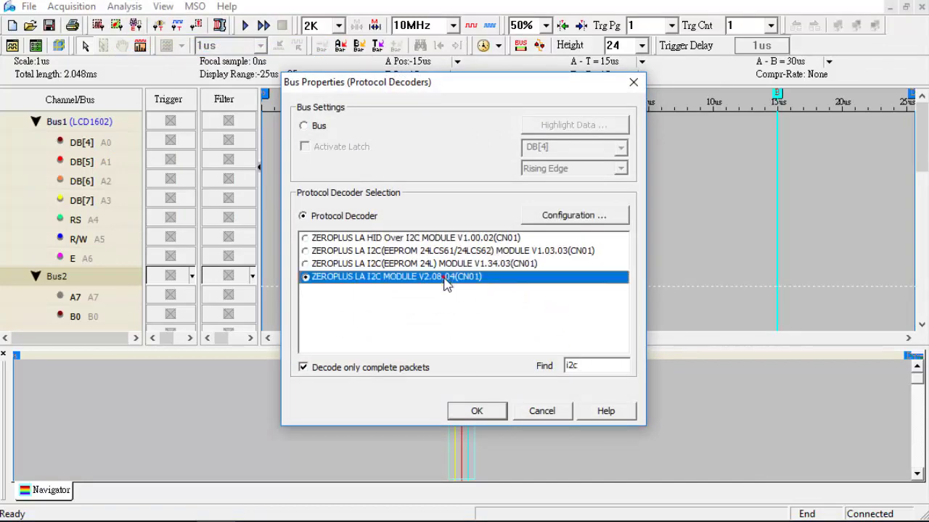
{"action": "left_click", "coordinate": [559, 218]}
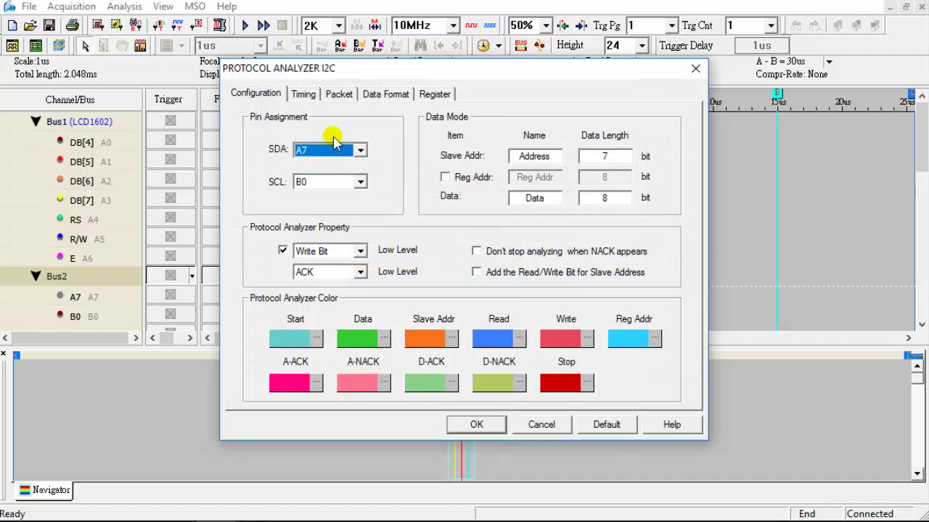
{"action": "left_click", "coordinate": [487, 252]}
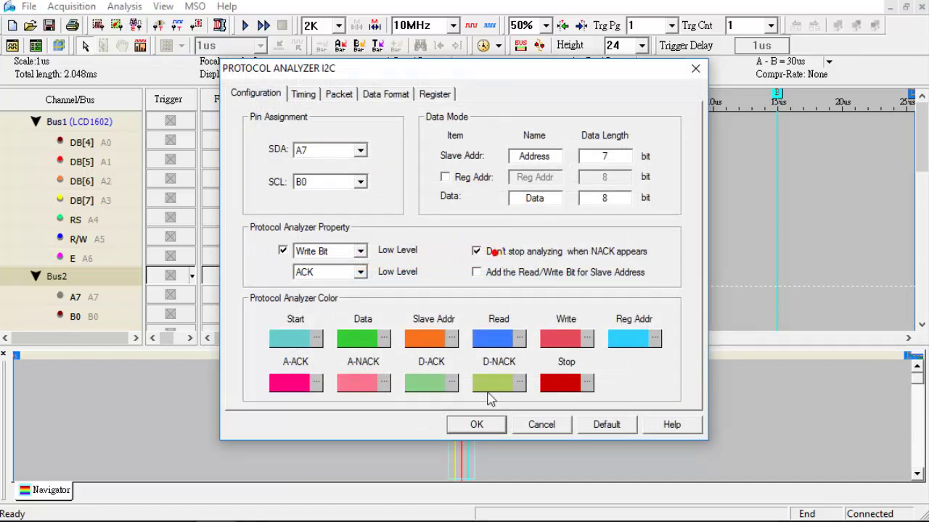
{"action": "left_click", "coordinate": [477, 426]}
Apply I2C decoding to Bus2 and trigger on SDA falling edge with SCL high
{"action": "left_click", "coordinate": [477, 467]}
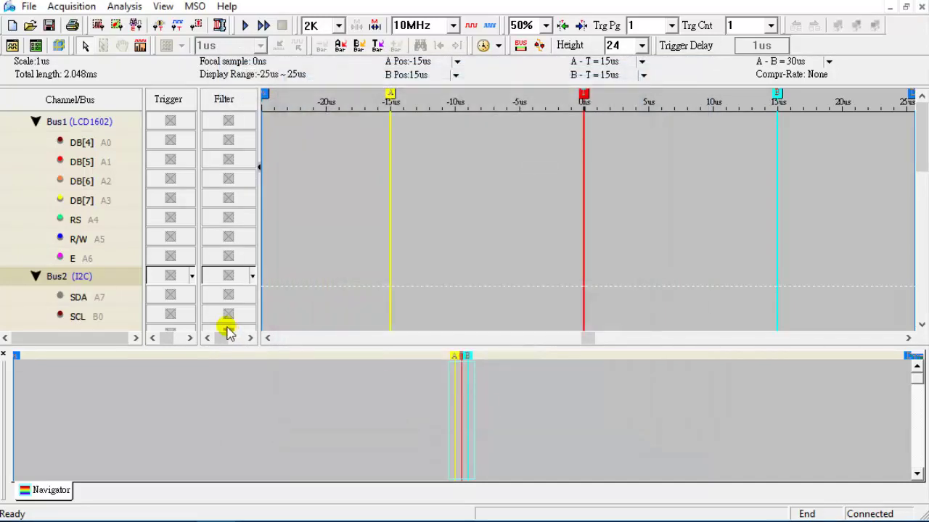
{"action": "left_click", "coordinate": [168, 295]}
{"action": "left_click", "coordinate": [211, 419]}
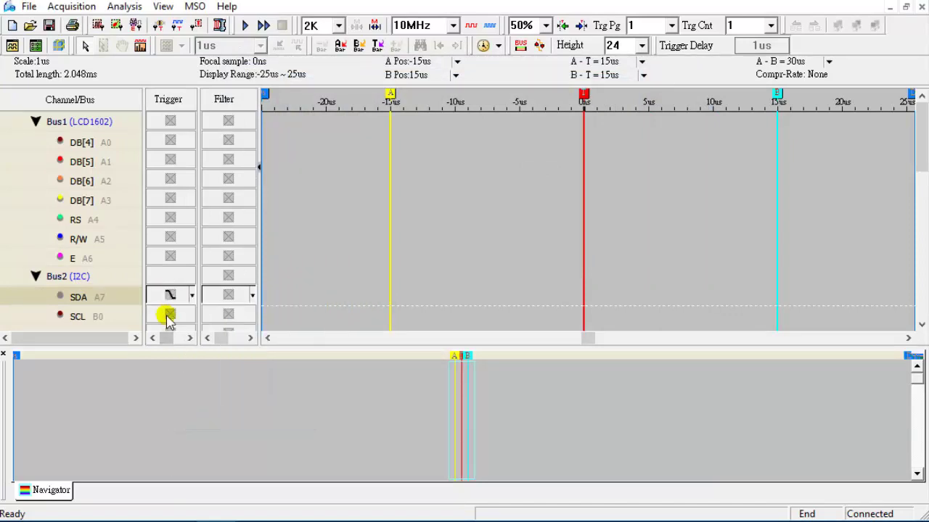
{"action": "left_click", "coordinate": [170, 316]}
{"action": "left_click", "coordinate": [195, 395]}
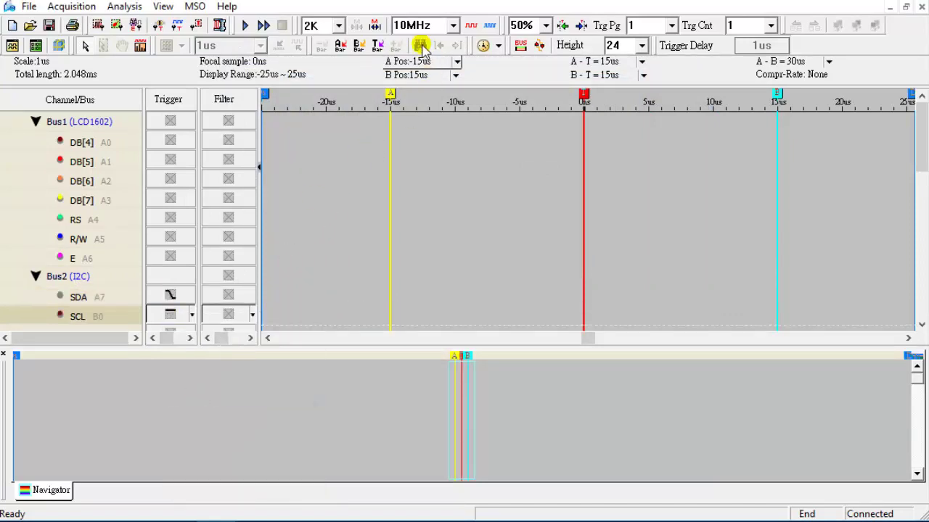
Capture 128K samples at 1MHz with 10% trigger position and compression enabled
{"action": "left_click", "coordinate": [339, 26]}
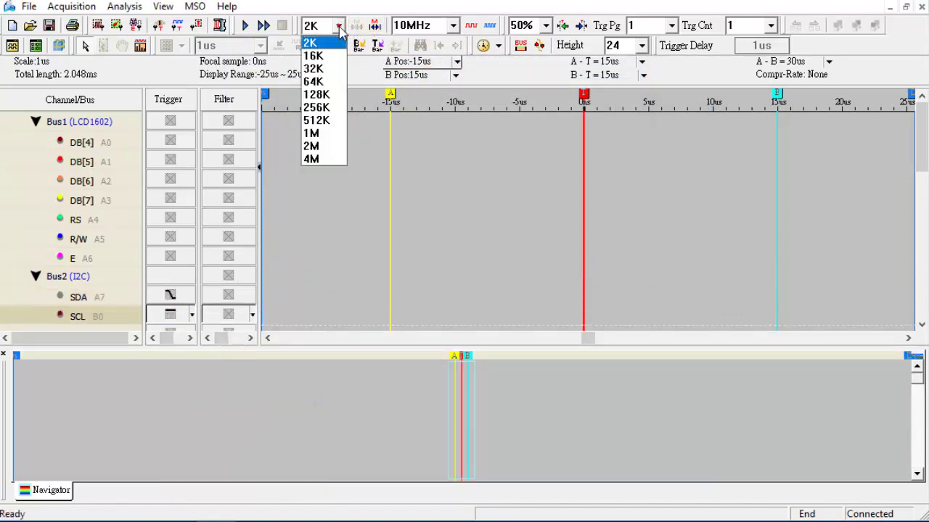
{"action": "left_click", "coordinate": [317, 93]}
{"action": "left_click", "coordinate": [453, 25]}
{"action": "left_click", "coordinate": [425, 179]}
{"action": "left_click", "coordinate": [541, 27]}
{"action": "left_click", "coordinate": [533, 56]}
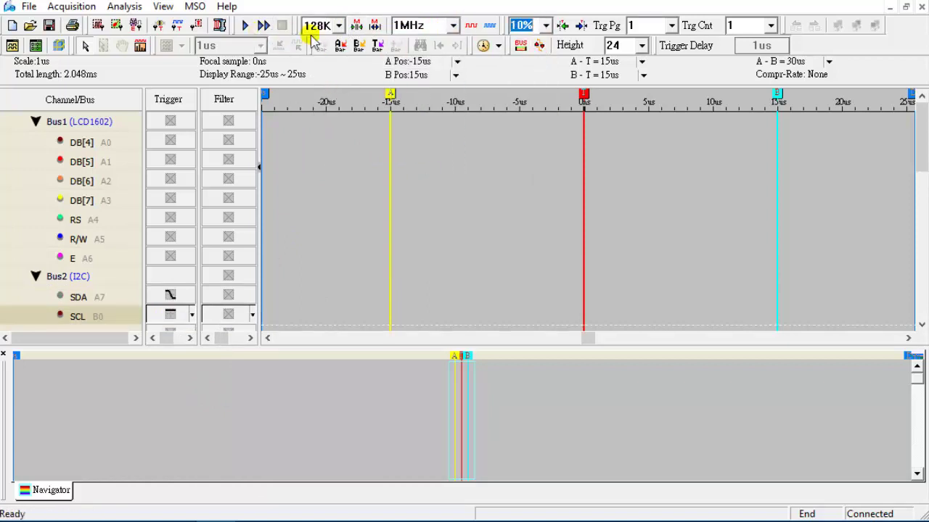
{"action": "left_click", "coordinate": [221, 27]}
{"action": "left_click", "coordinate": [247, 27]}
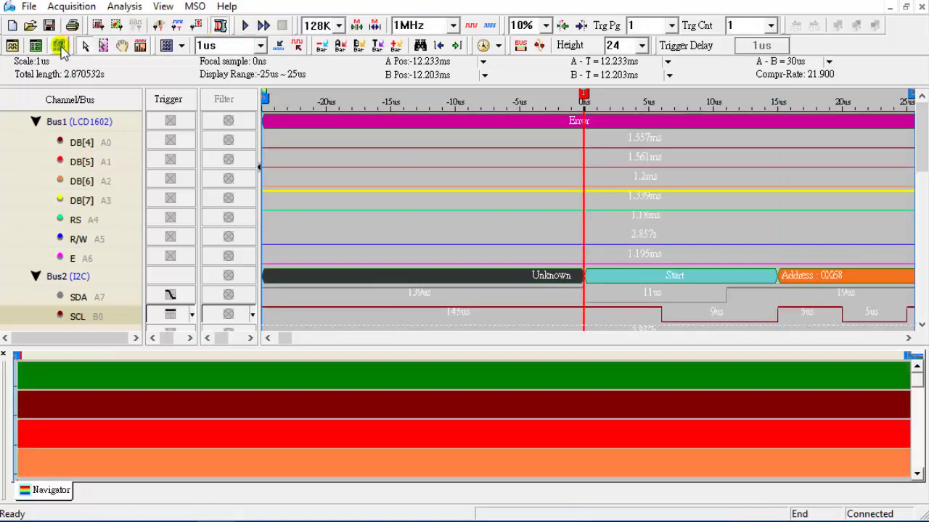
Show the Bus Packet List with Bus1(LCD1602) unchecked, leaving only Bus2 packets
{"action": "left_click", "coordinate": [59, 45]}
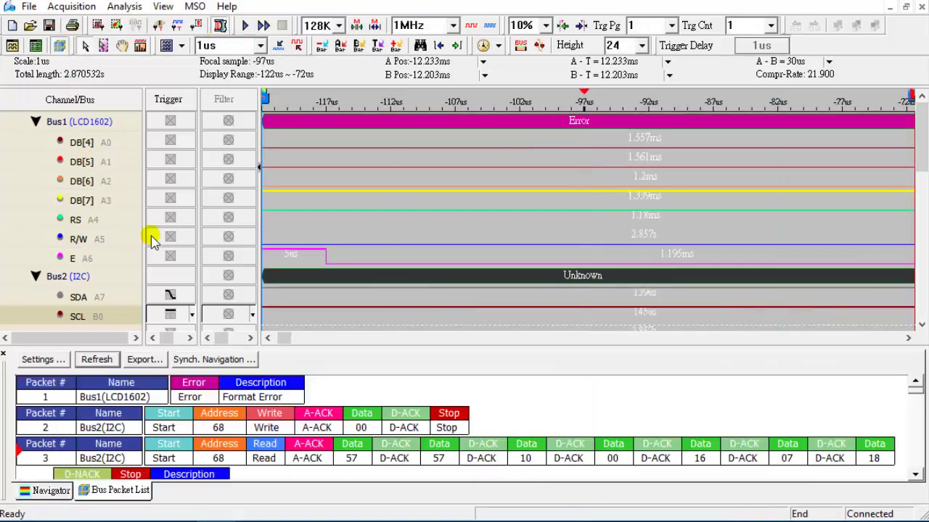
{"action": "left_click", "coordinate": [43, 360]}
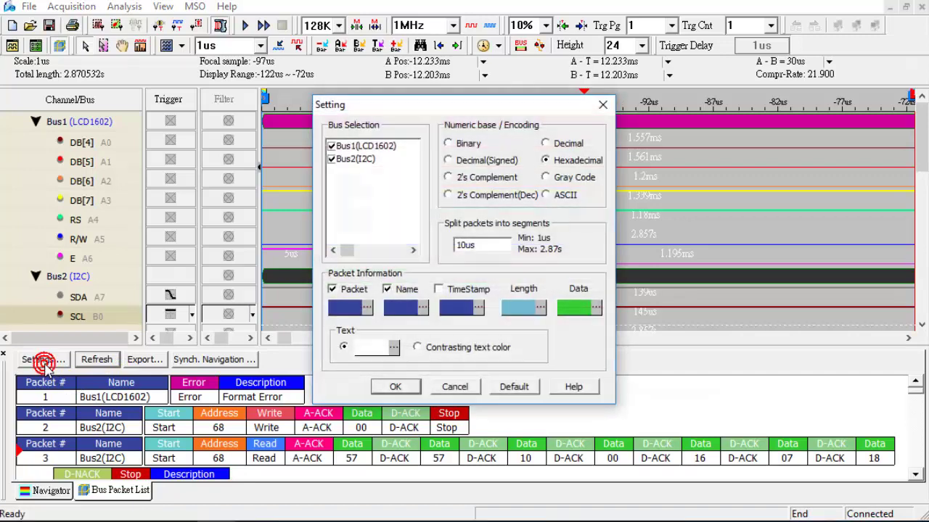
{"action": "left_click", "coordinate": [331, 148]}
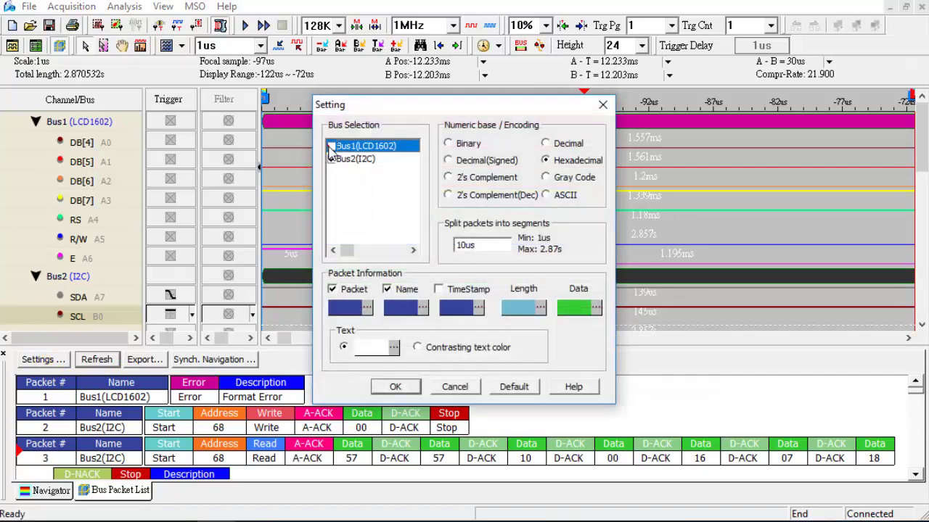
{"action": "left_click", "coordinate": [395, 386]}
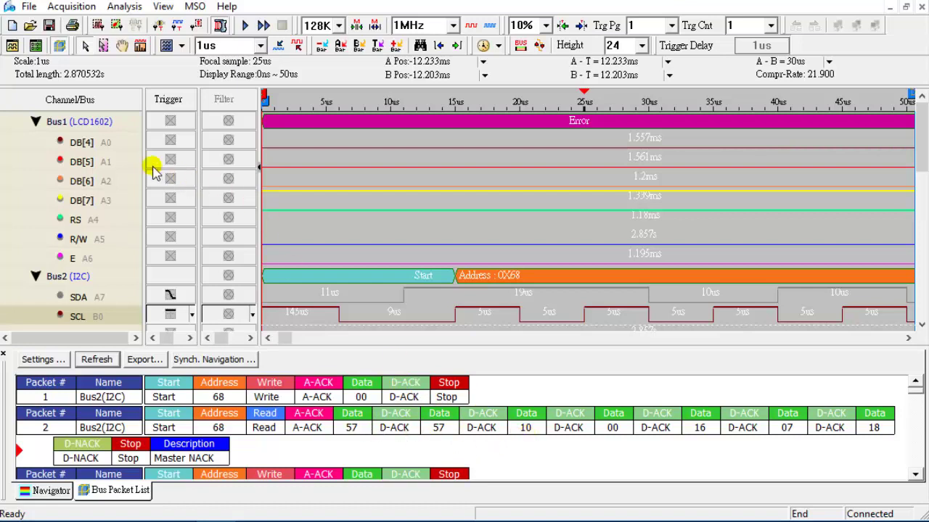
Hide the ACK fields in Bus2's I2C decoder configuration and reapply the decoder
{"action": "right_click", "coordinate": [84, 275]}
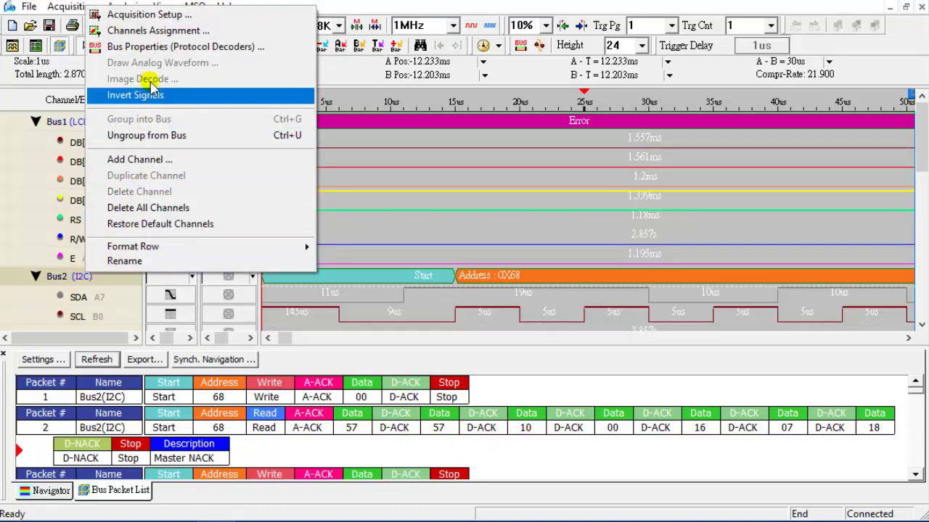
{"action": "left_click", "coordinate": [145, 46]}
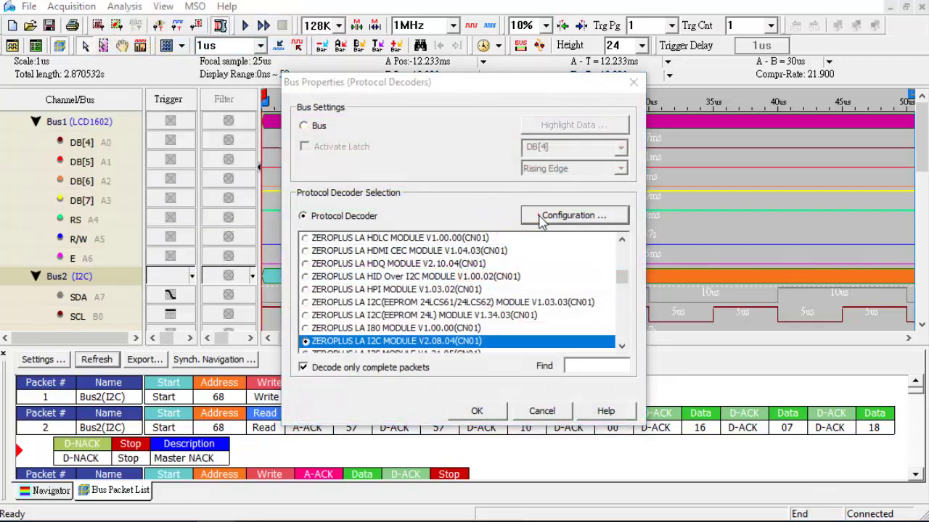
{"action": "left_click", "coordinate": [534, 217]}
{"action": "left_click", "coordinate": [341, 93]}
{"action": "left_click", "coordinate": [263, 317]}
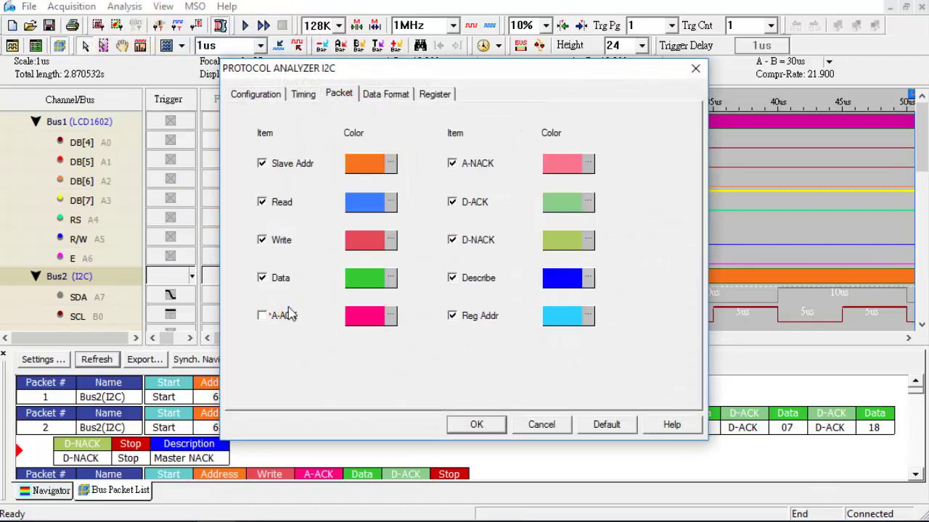
{"action": "left_click", "coordinate": [476, 425]}
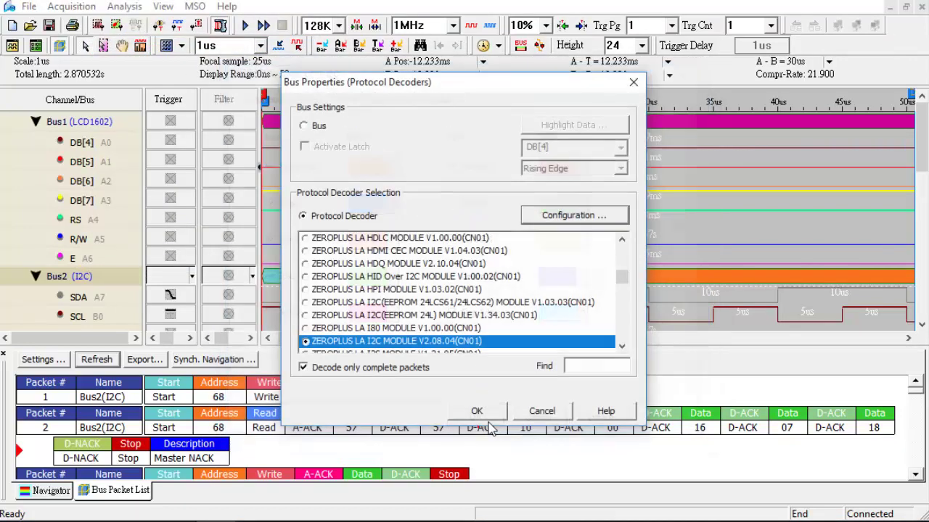
{"action": "left_click", "coordinate": [478, 411]}
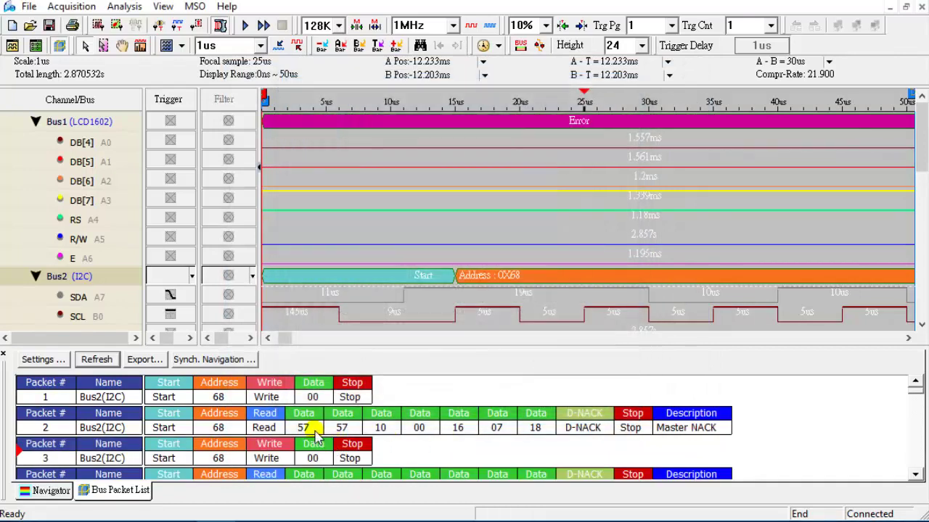
Open Bus1's LCD1602 image decoding settings and its Image Display preview
{"action": "right_click", "coordinate": [83, 121]}
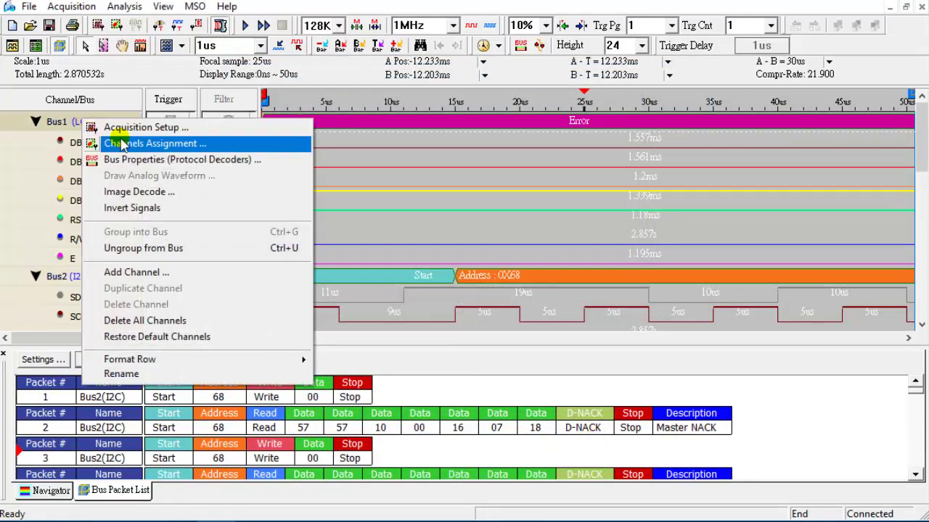
{"action": "left_click", "coordinate": [138, 192]}
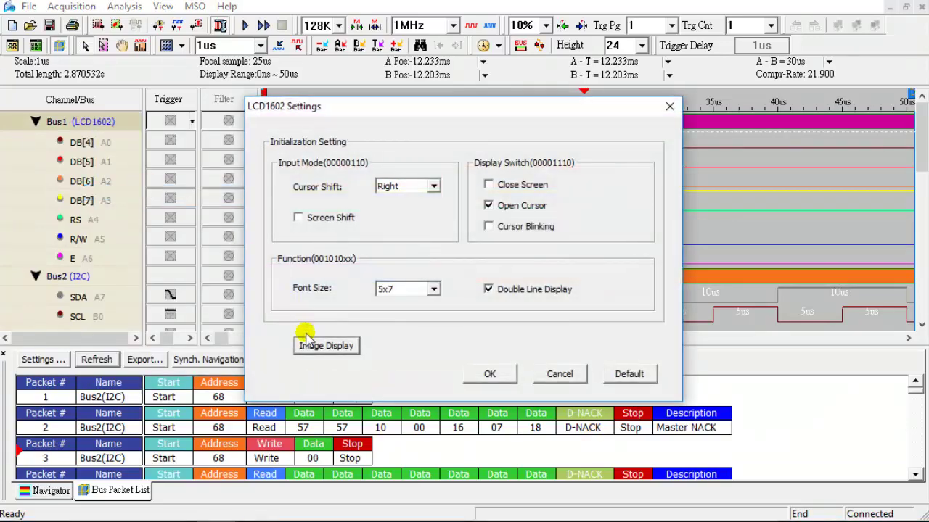
{"action": "left_click_drag", "start_coordinate": [351, 123], "coordinate": [337, 46]}
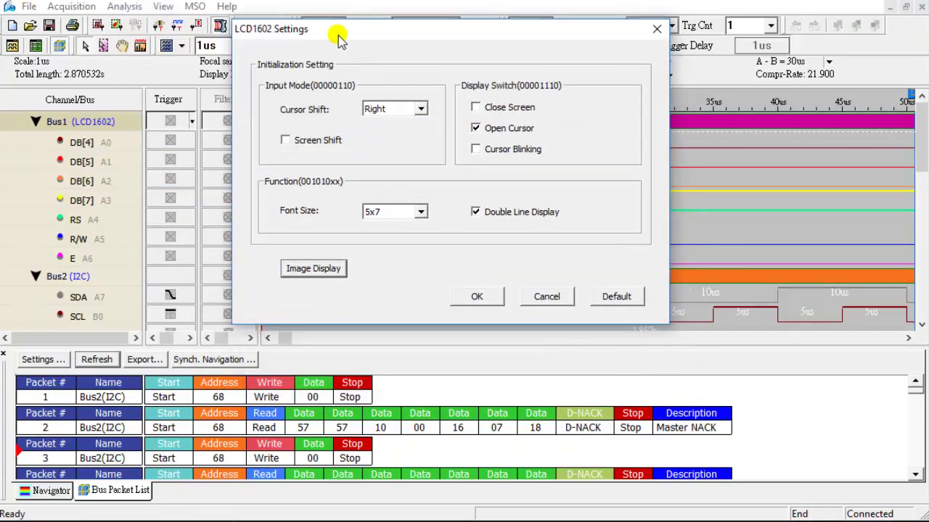
{"action": "left_click", "coordinate": [320, 275]}
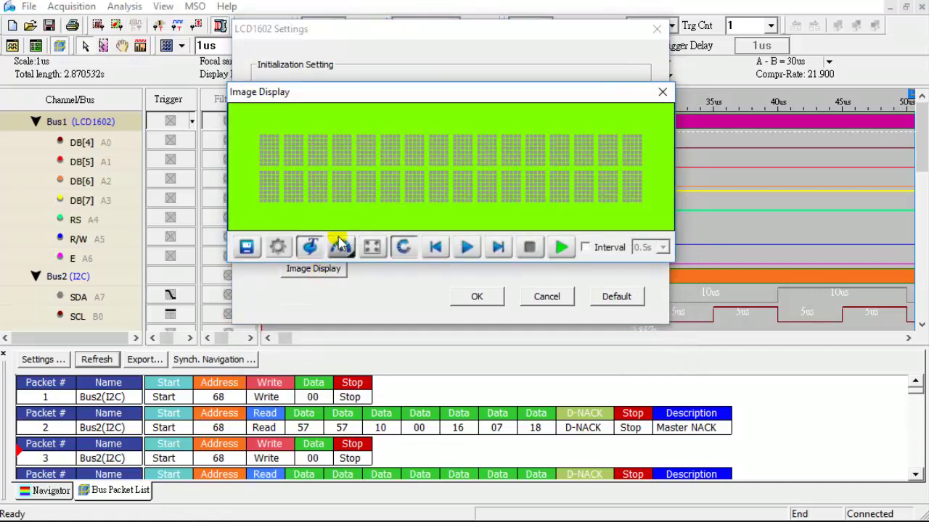
Step the LCD preview from the start until it reads Mon. 16 Aug 2018, 10:57:57, then close it
{"action": "left_click", "coordinate": [341, 249]}
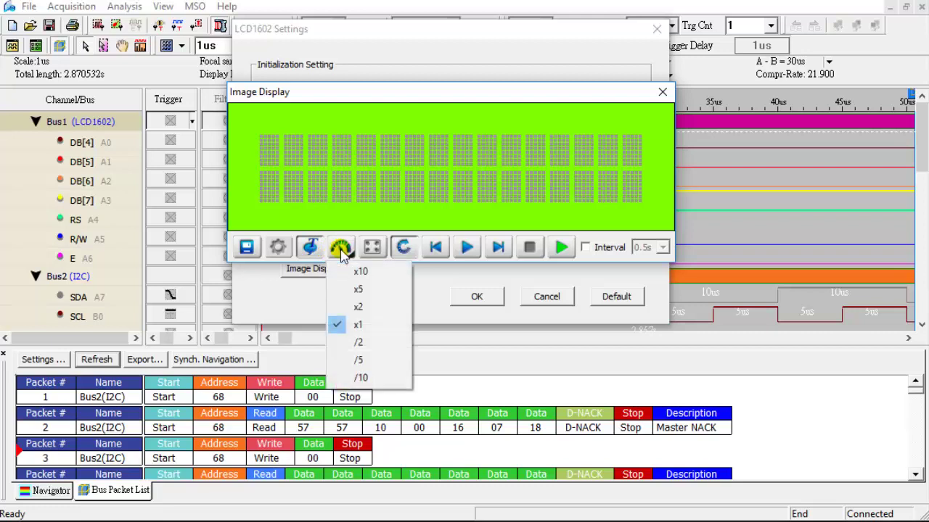
{"action": "left_click", "coordinate": [406, 248]}
{"action": "left_click", "coordinate": [499, 248]}
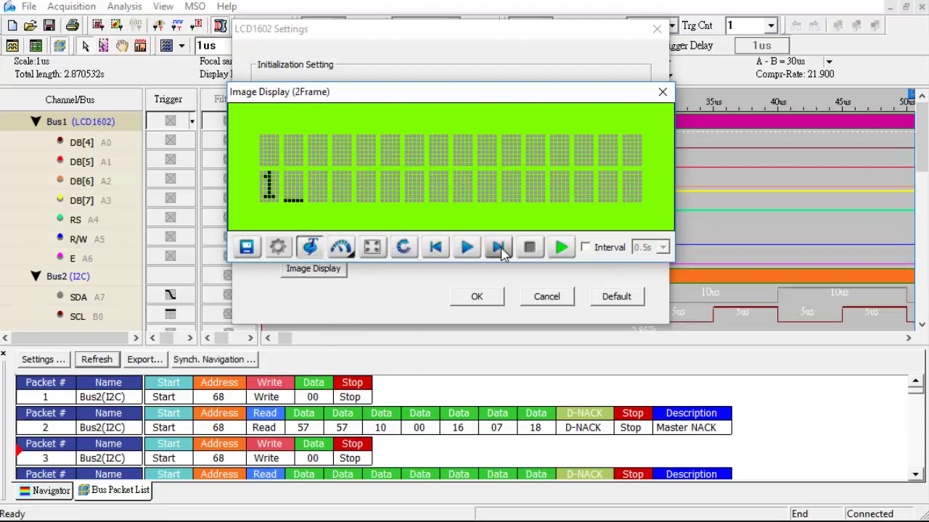
{"action": "left_click", "coordinate": [498, 248]}
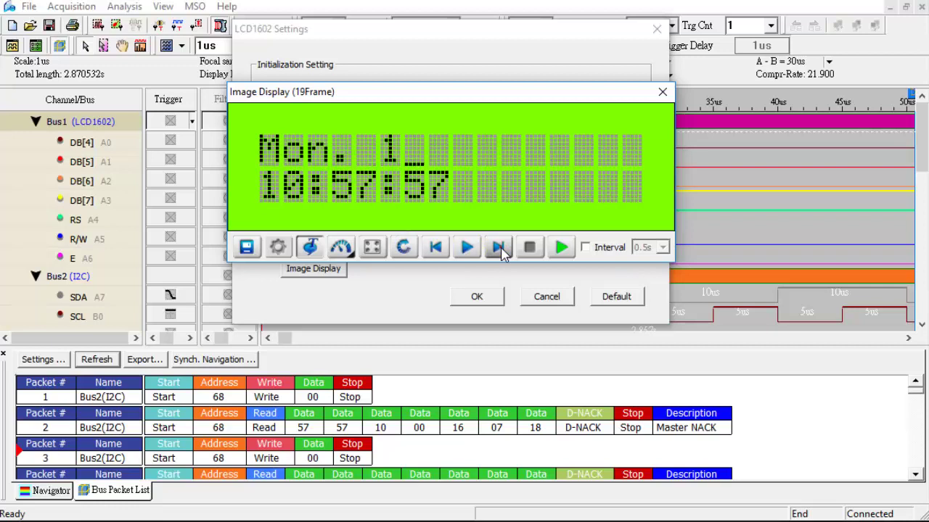
{"action": "left_click", "coordinate": [499, 249]}
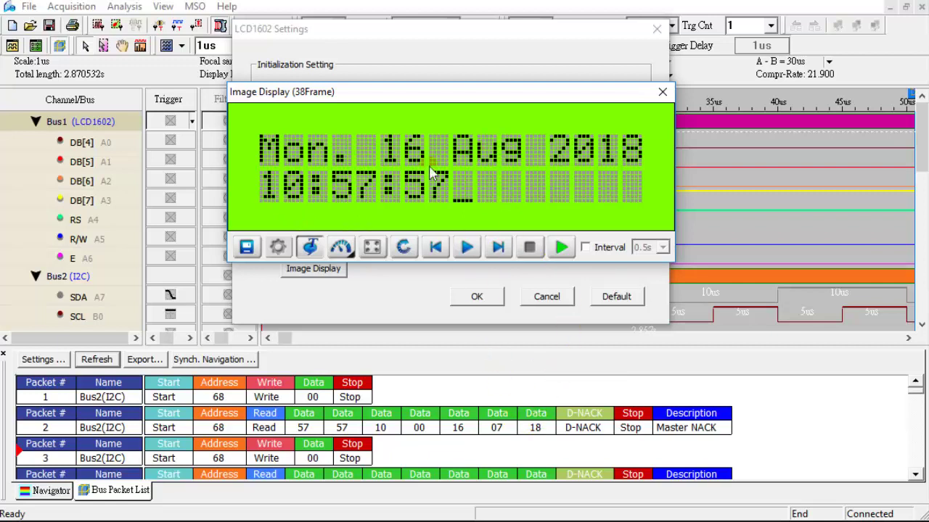
{"action": "left_click", "coordinate": [460, 428]}
{"action": "left_click", "coordinate": [663, 92]}
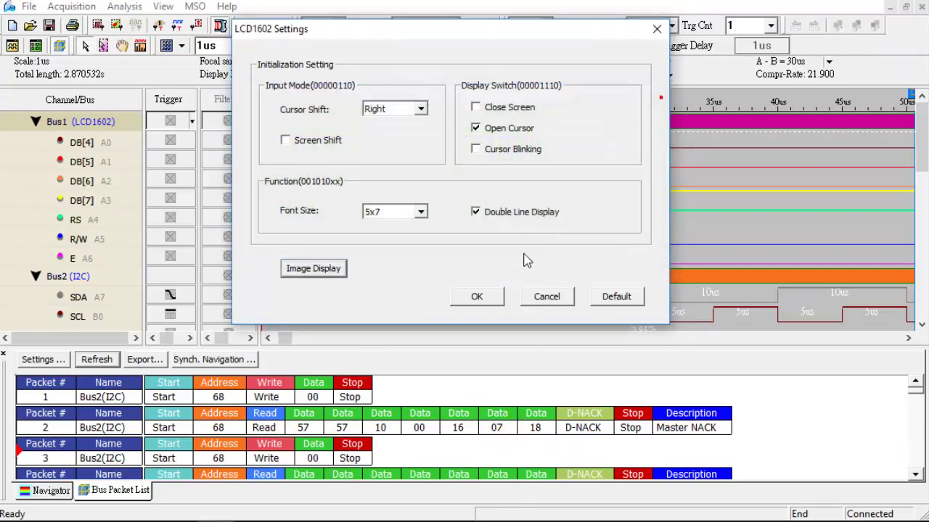
Cancel the LCD1602 Settings dialog and zoom the timeline out
{"action": "left_click", "coordinate": [536, 298]}
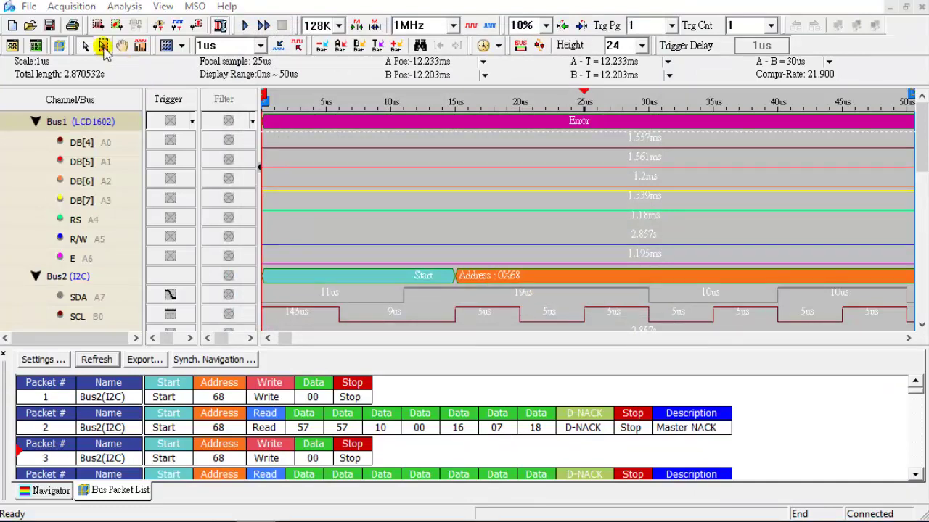
{"action": "left_click", "coordinate": [279, 46]}
{"action": "left_click", "coordinate": [279, 46]}
{"action": "left_click", "coordinate": [279, 46]}
{"action": "left_click", "coordinate": [280, 45]}
{"action": "left_click", "coordinate": [279, 45]}
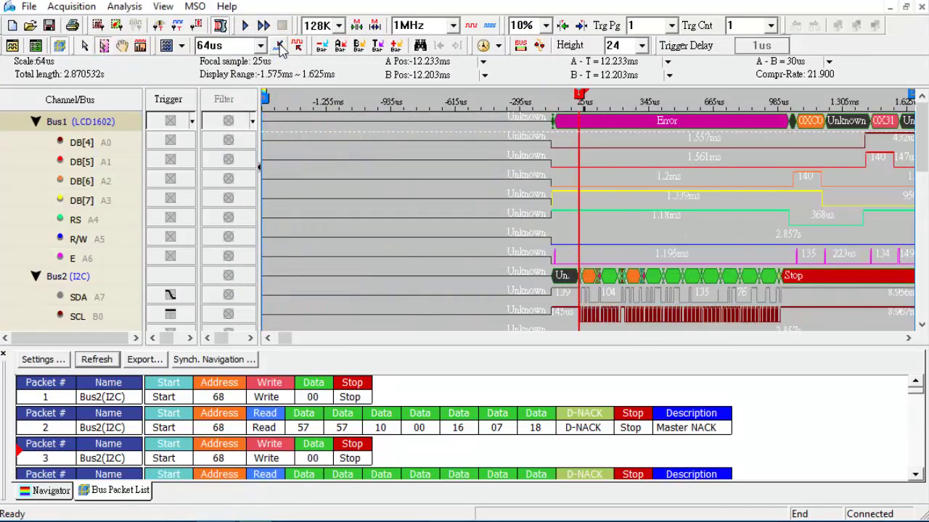
{"action": "left_click", "coordinate": [279, 46]}
{"action": "left_click", "coordinate": [279, 46]}
{"action": "left_click", "coordinate": [280, 45]}
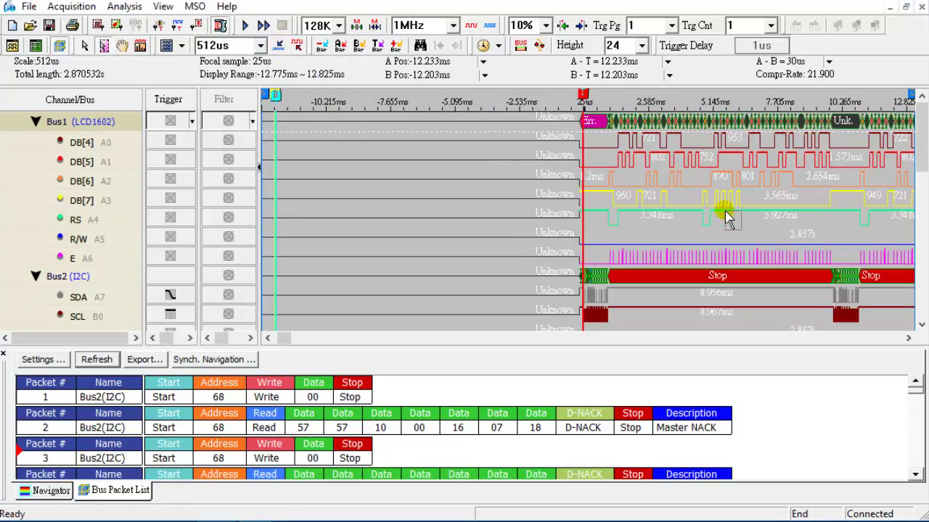
Place cursor bar B at the I2C packet start (9.96484 ms), then show all data
{"action": "left_click_drag", "start_coordinate": [794, 265], "coordinate": [874, 319]}
{"action": "left_click_drag", "start_coordinate": [500, 291], "coordinate": [578, 304]}
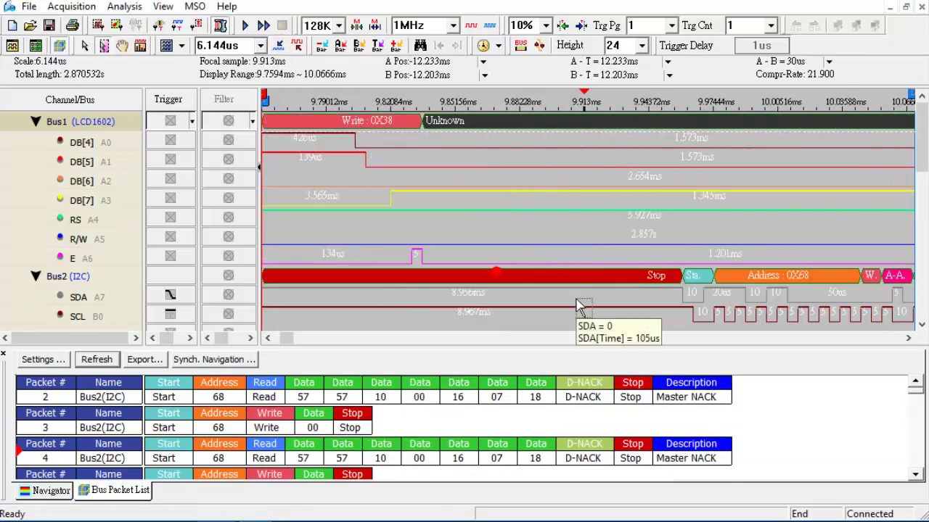
{"action": "right_click", "coordinate": [695, 311]}
{"action": "mouse_move", "coordinate": [769, 89]}
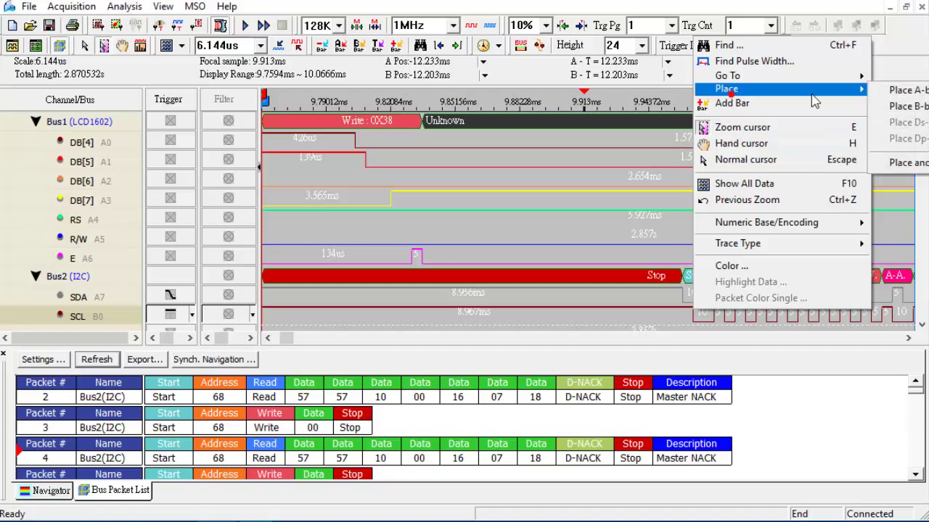
{"action": "left_click", "coordinate": [874, 108]}
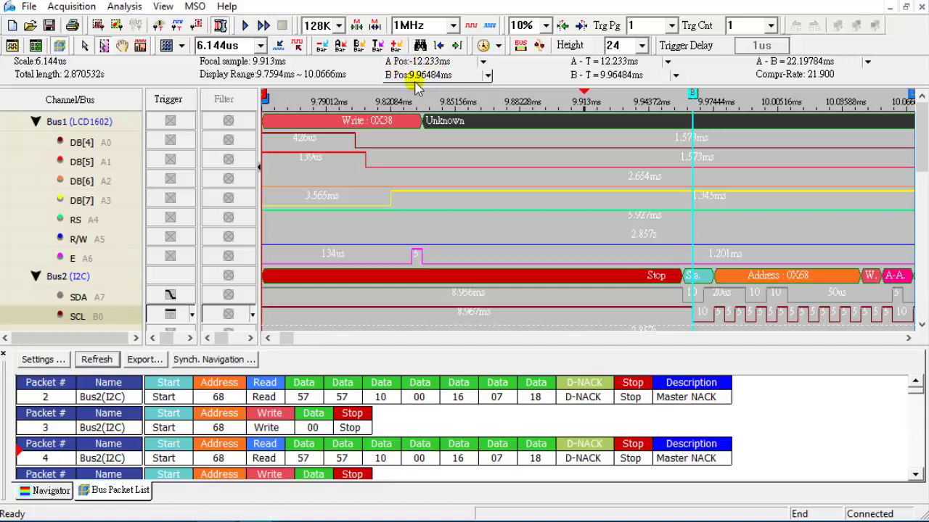
{"action": "left_click", "coordinate": [167, 46]}
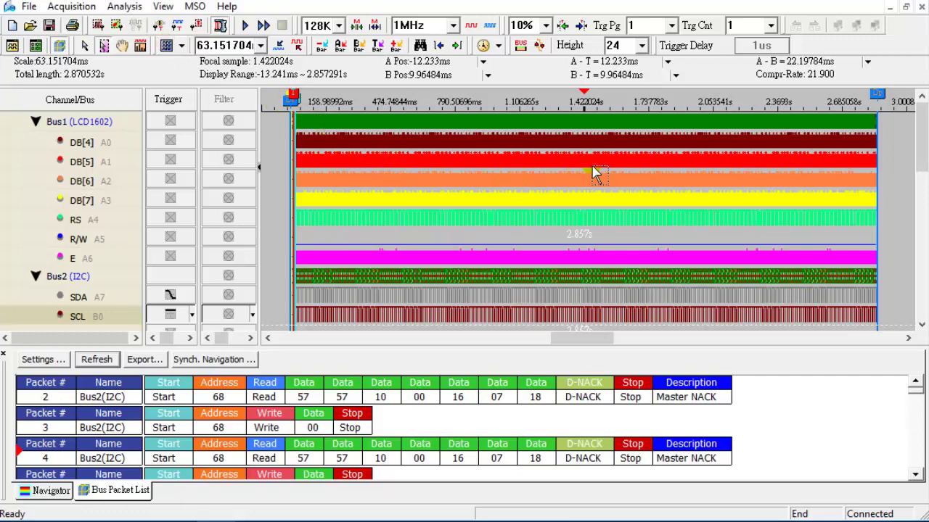
{"action": "mouse_move", "coordinate": [815, 174]}
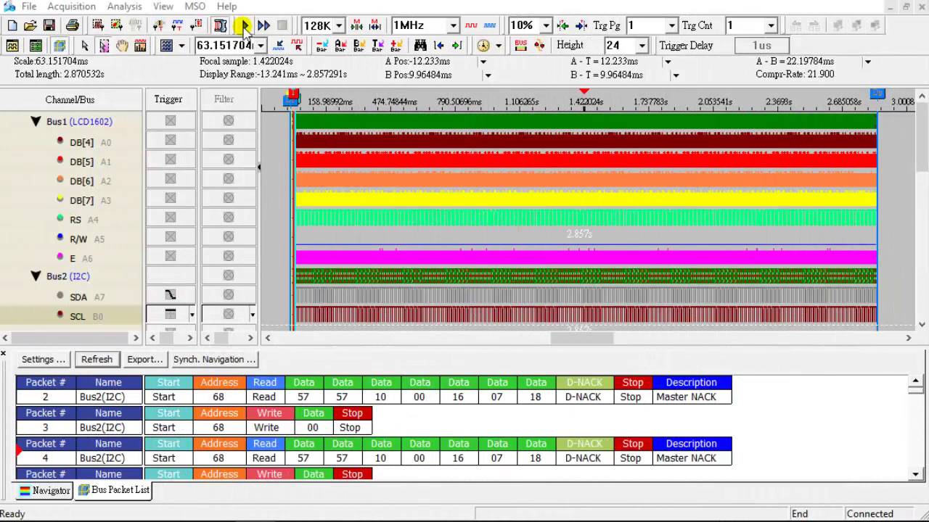
Run a new acquisition, producing a 28.476544 s capture
{"action": "left_click", "coordinate": [244, 26]}
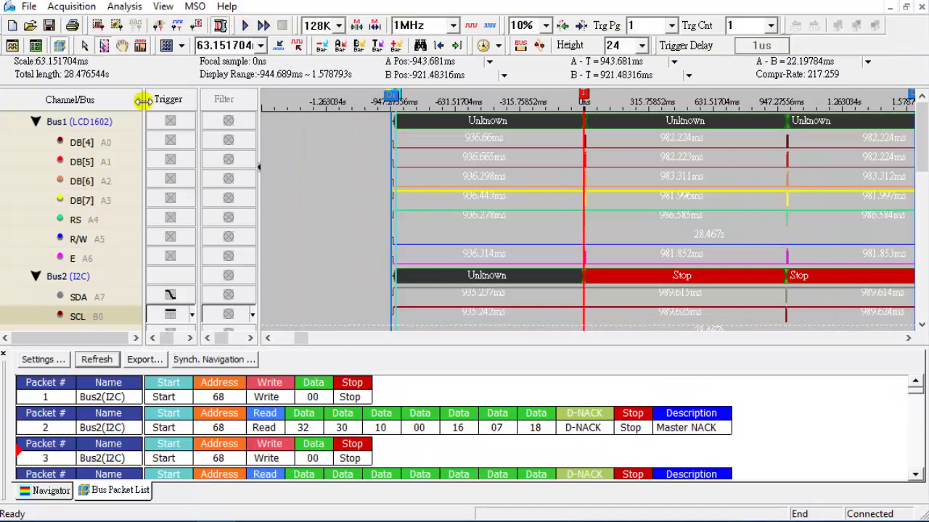
Open the LCD1602 Image Decode settings for Bus1 and launch the Image Display
{"action": "right_click", "coordinate": [99, 123]}
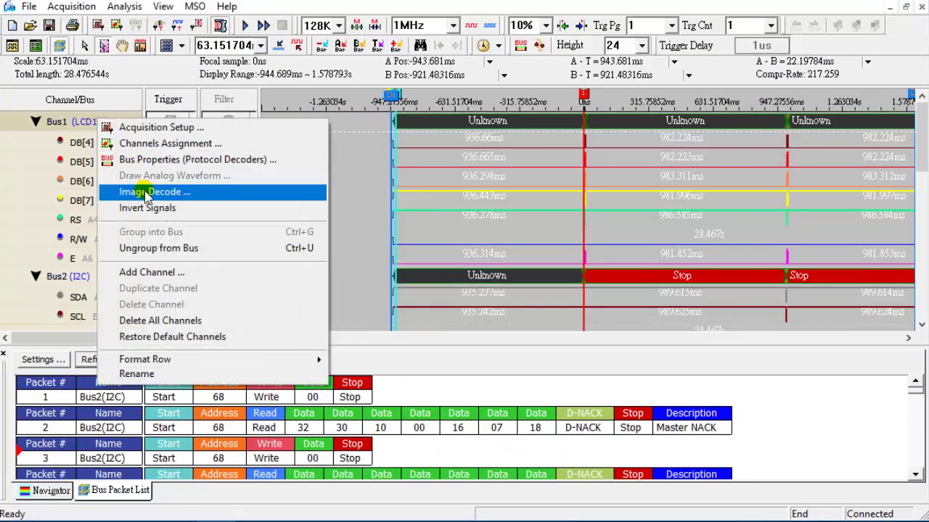
{"action": "left_click", "coordinate": [149, 192]}
{"action": "left_click_drag", "start_coordinate": [363, 108], "coordinate": [412, 62]}
{"action": "left_click", "coordinate": [361, 300]}
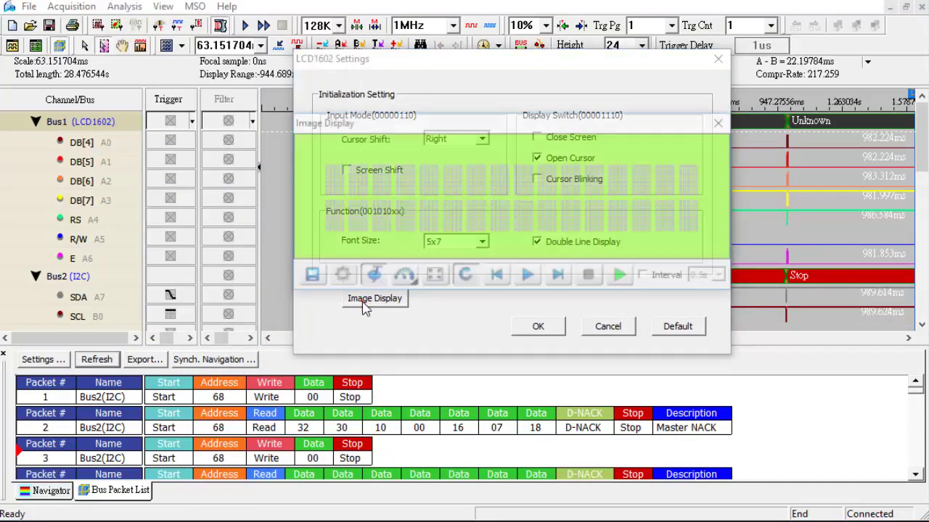
Step the preview to frame 38, reading Mon. 16 Jul 2018 and 10:30:33, then close it
{"action": "left_click", "coordinate": [563, 279]}
{"action": "left_click", "coordinate": [562, 280]}
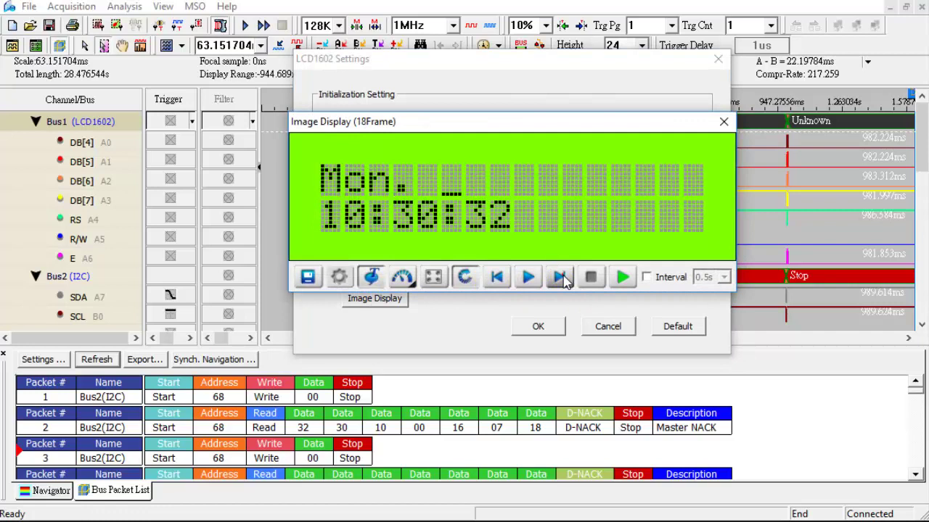
{"action": "left_click", "coordinate": [563, 279]}
{"action": "left_click", "coordinate": [563, 279]}
{"action": "left_click", "coordinate": [562, 279]}
{"action": "left_click", "coordinate": [562, 279]}
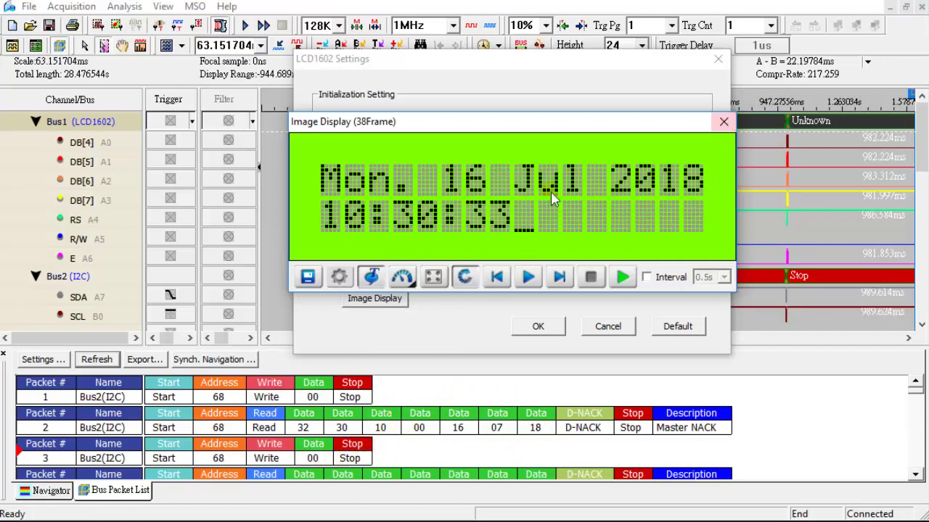
{"action": "left_click", "coordinate": [722, 121]}
Close the LCD1602 settings and zoom in on the start of the I2C packet
{"action": "left_click", "coordinate": [607, 328]}
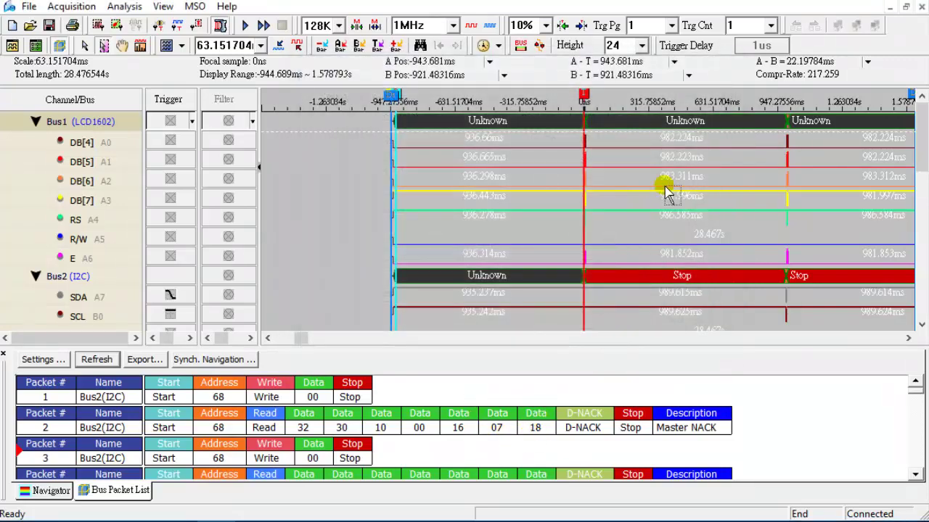
{"action": "left_click", "coordinate": [770, 181]}
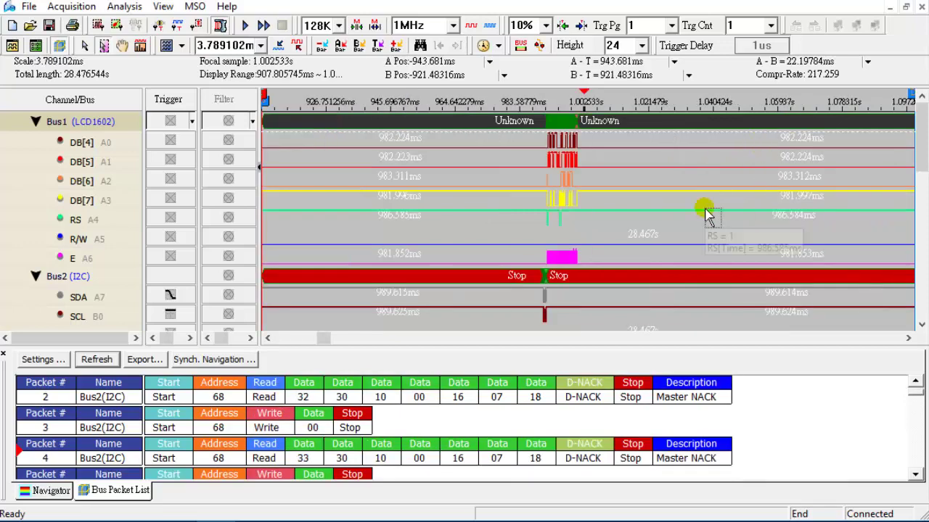
{"action": "left_click", "coordinate": [552, 296]}
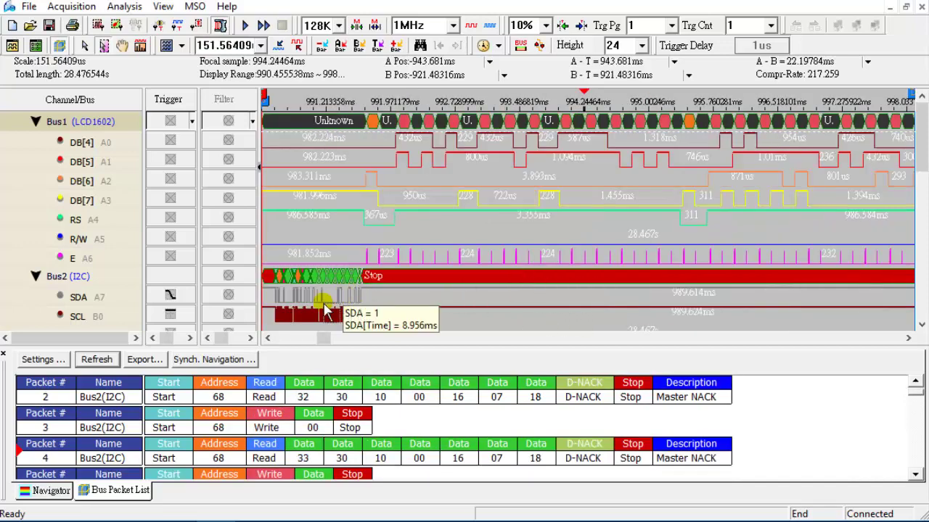
{"action": "left_click", "coordinate": [270, 305]}
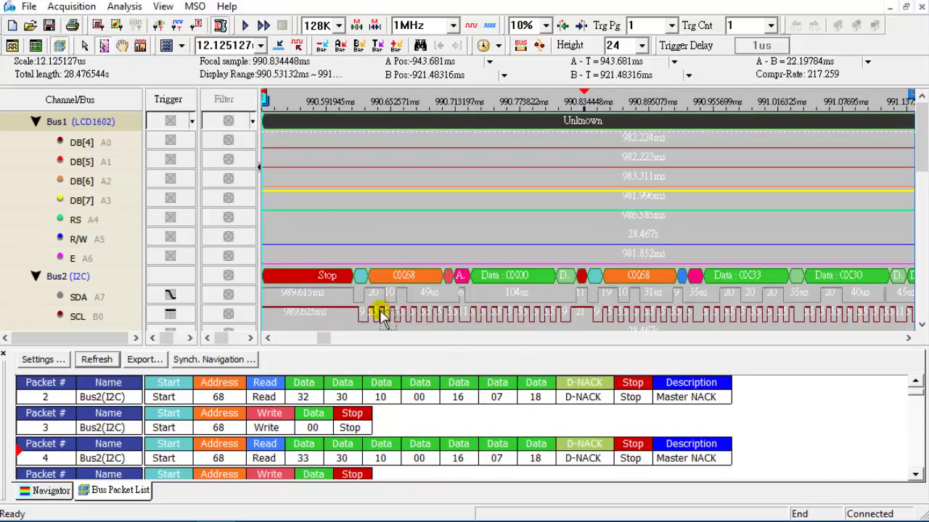
Place cursor bar A at 990.623016 ms, then fit all captured data in view
{"action": "right_click", "coordinate": [362, 312]}
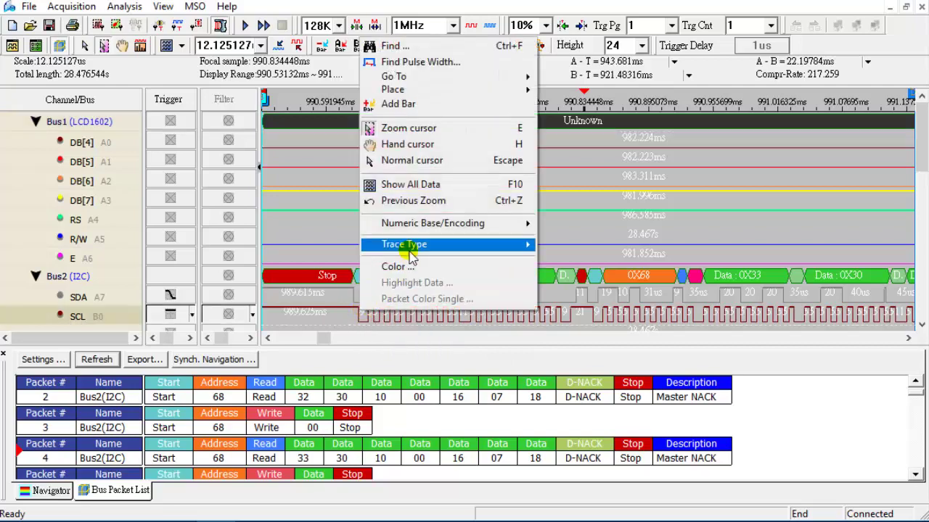
{"action": "mouse_move", "coordinate": [428, 93]}
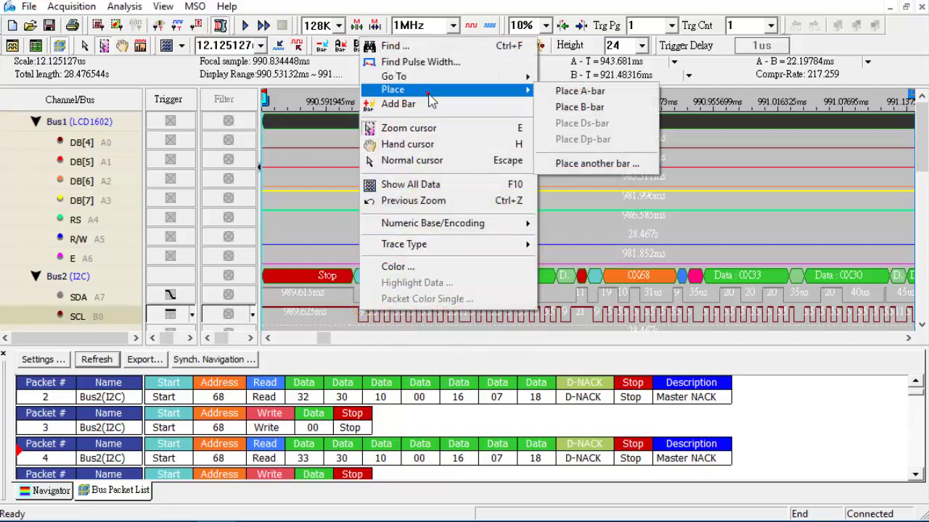
{"action": "left_click", "coordinate": [565, 91]}
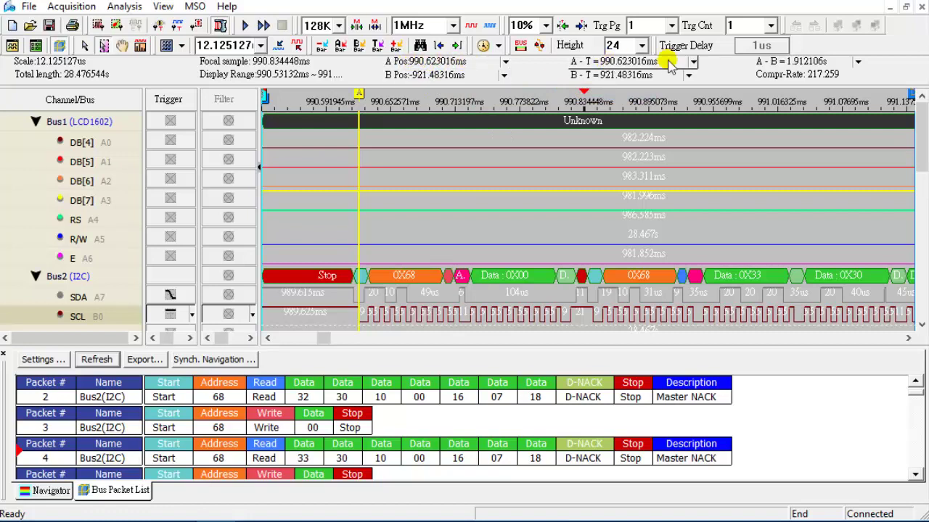
{"action": "left_click", "coordinate": [166, 45]}
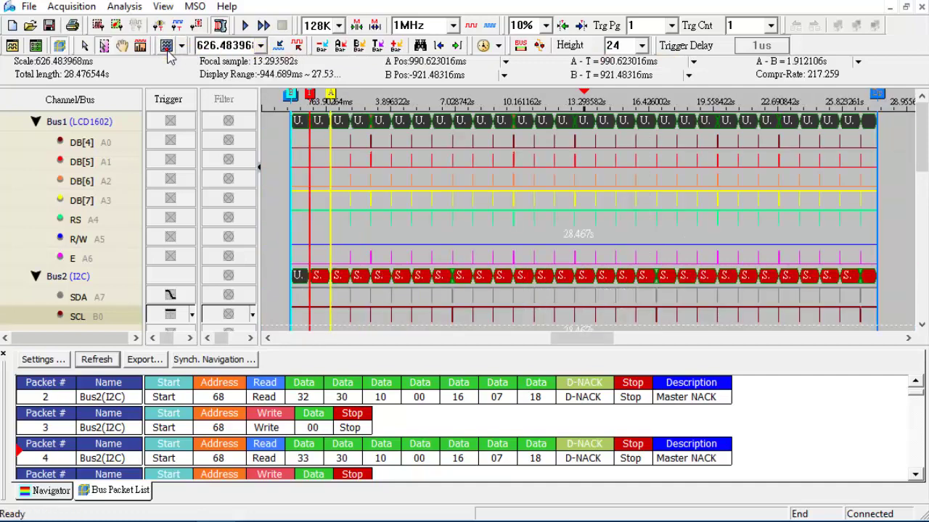